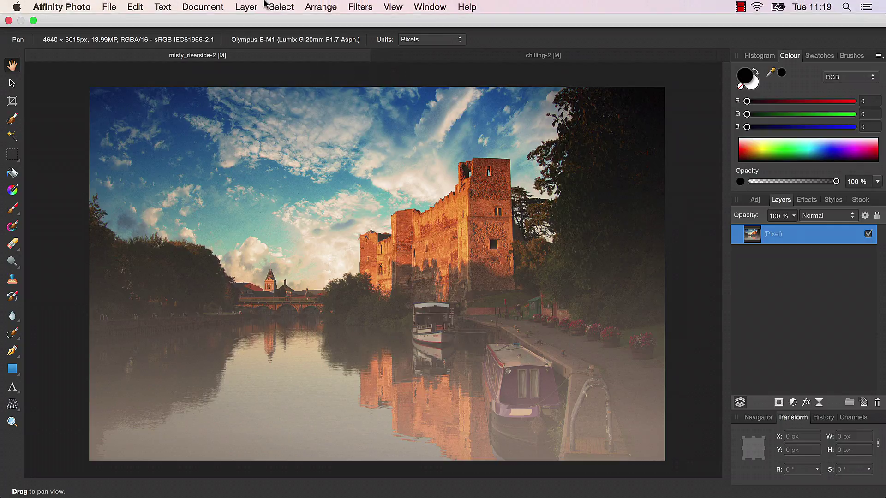
# Add an HSL adjustment layer that shifts the hue by 2.6°.
pyautogui.click(246, 6)
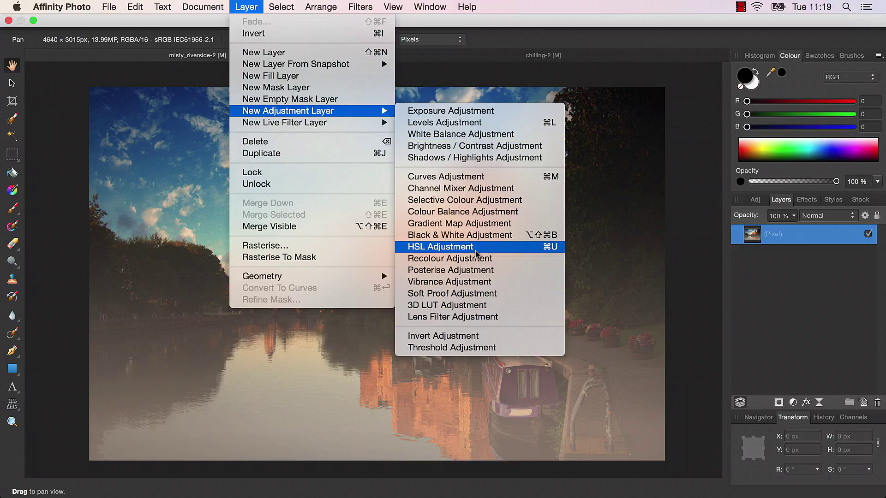
pyautogui.click(477, 247)
pyautogui.moveTo(599, 308); pyautogui.dragTo(536, 257)
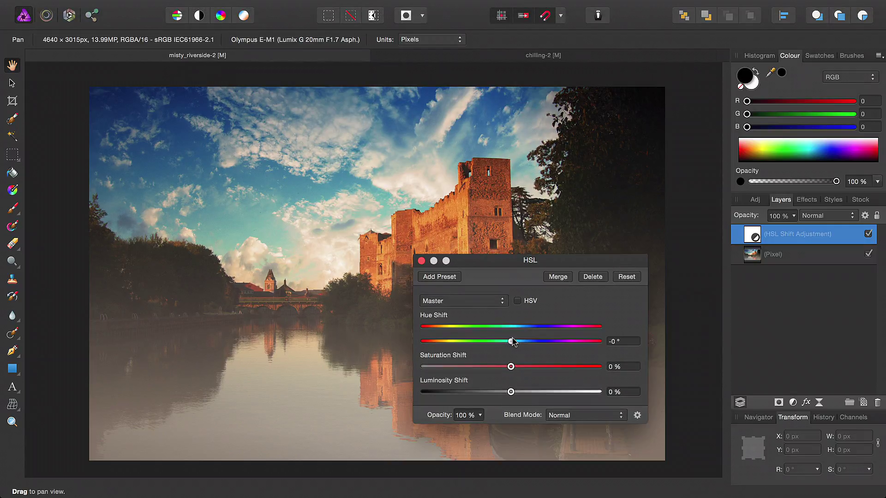
pyautogui.moveTo(511, 341); pyautogui.dragTo(495, 367)
pyautogui.click(421, 261)
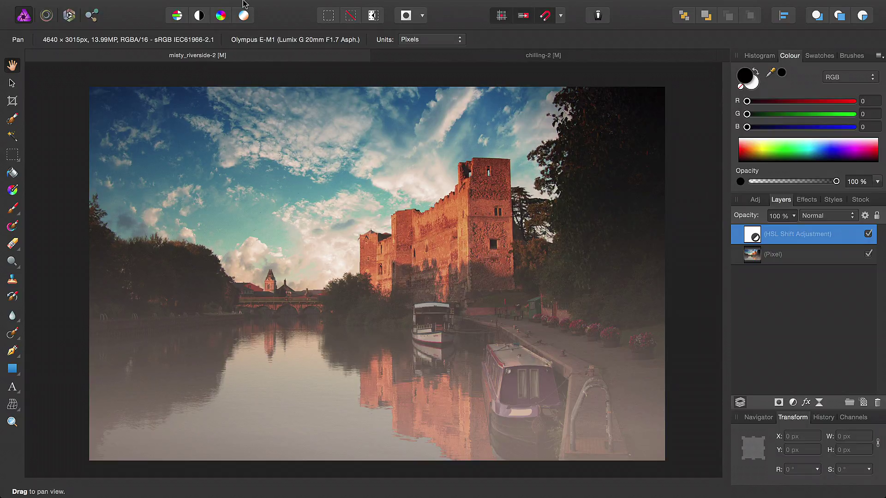
# Add a Curves adjustment layer with an S-curve of darker shadows and brighter highlights.
pyautogui.click(247, 6)
pyautogui.moveTo(286, 111)
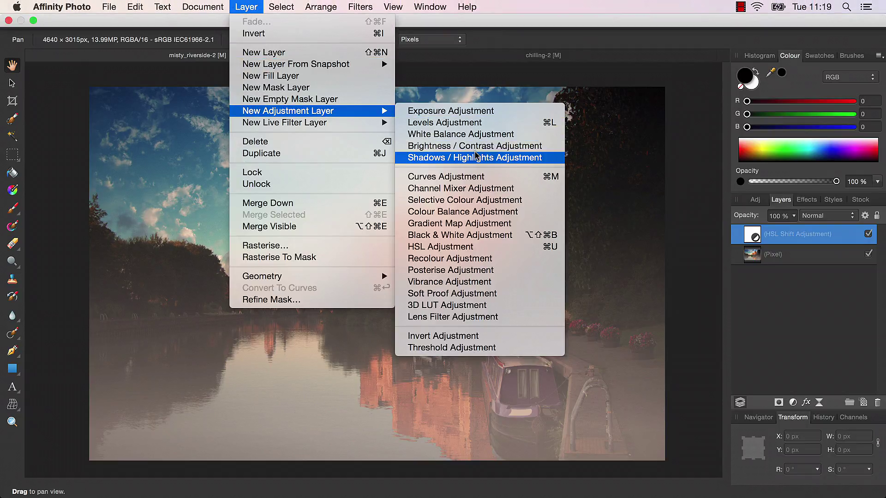
pyautogui.click(445, 177)
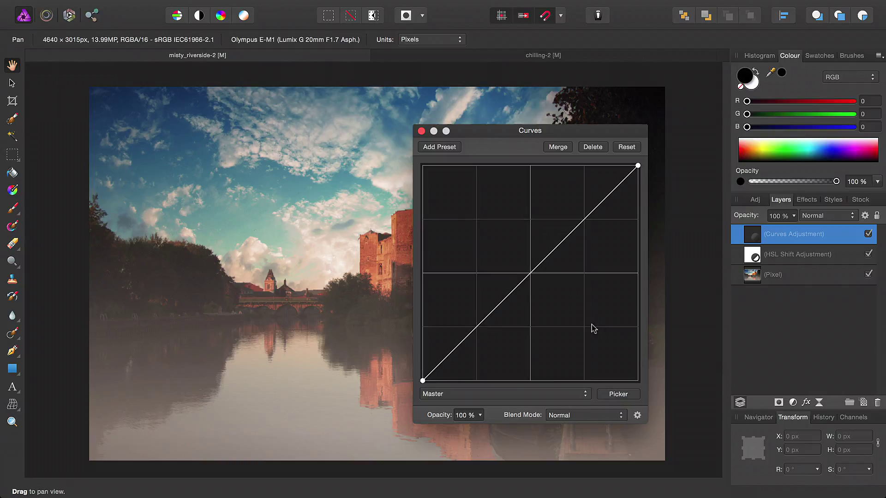
pyautogui.moveTo(453, 332); pyautogui.dragTo(445, 367)
pyautogui.moveTo(592, 223); pyautogui.dragTo(590, 208)
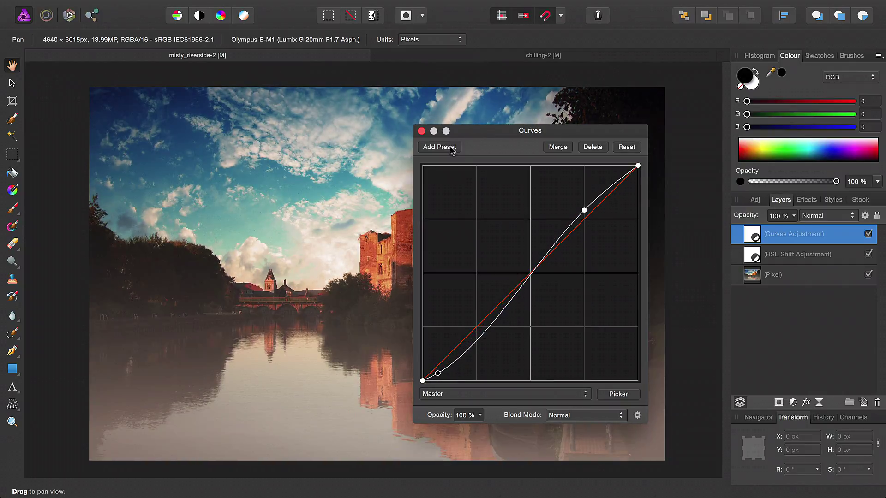
pyautogui.click(422, 130)
# Add a White Balance adjustment layer that warms the photo.
pyautogui.click(246, 6)
pyautogui.click(457, 135)
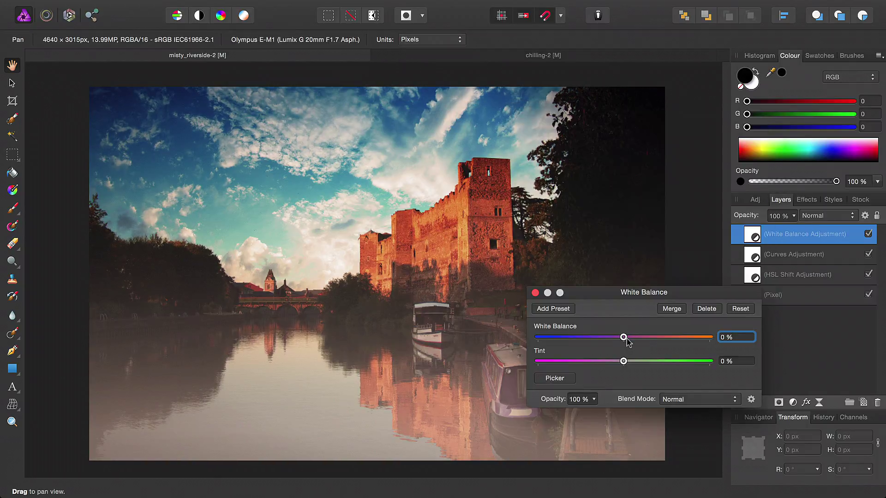
pyautogui.moveTo(623, 337)
pyautogui.mouseDown()
pyautogui.moveTo(639, 338)
pyautogui.moveTo(619, 361)
pyautogui.mouseUp()
pyautogui.click(535, 293)
# Add a Colour Balance layer pushing the shadows toward blue, then select the Highlights range.
pyautogui.click(247, 6)
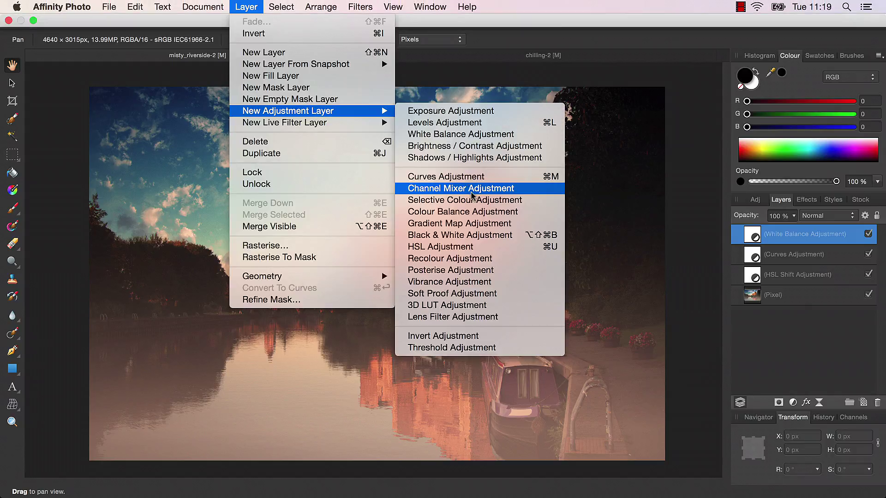
pyautogui.click(457, 194)
pyautogui.click(621, 287)
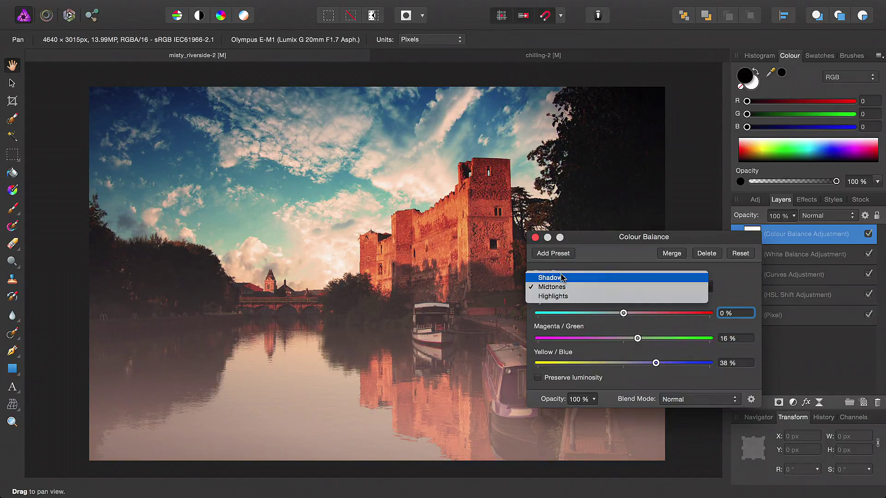
pyautogui.click(554, 277)
pyautogui.moveTo(623, 363)
pyautogui.mouseDown()
pyautogui.moveTo(651, 362)
pyautogui.moveTo(616, 339)
pyautogui.moveTo(634, 338)
pyautogui.moveTo(611, 313)
pyautogui.moveTo(648, 338)
pyautogui.moveTo(627, 339)
pyautogui.moveTo(621, 313)
pyautogui.moveTo(633, 363)
pyautogui.mouseUp()
pyautogui.click(621, 286)
pyautogui.click(561, 297)
pyautogui.press('Escape')
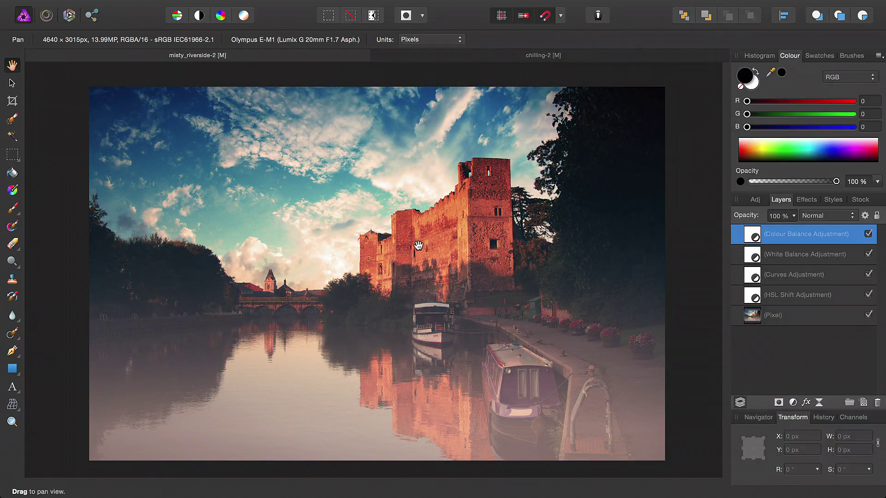
# Select the four adjustment layers, hide them to view the original, then show them again.
pyautogui.keyDown('shift'); pyautogui.click(789, 294); pyautogui.keyUp('shift')
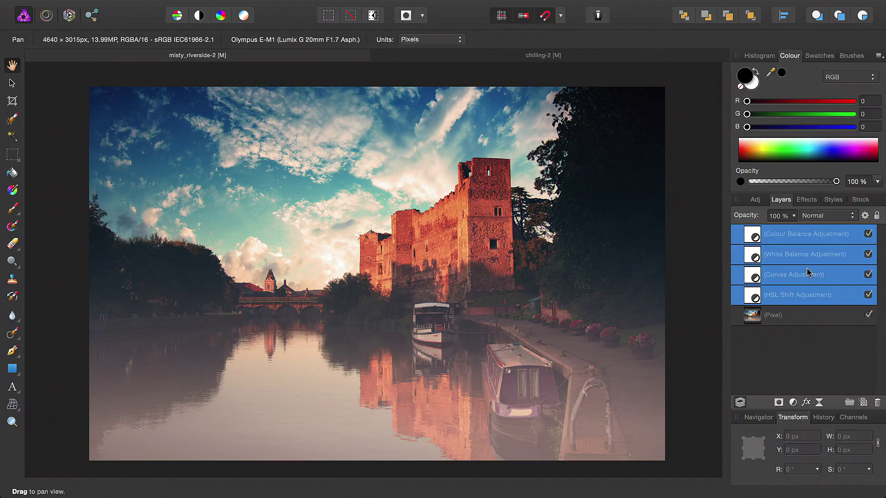
pyautogui.click(868, 245)
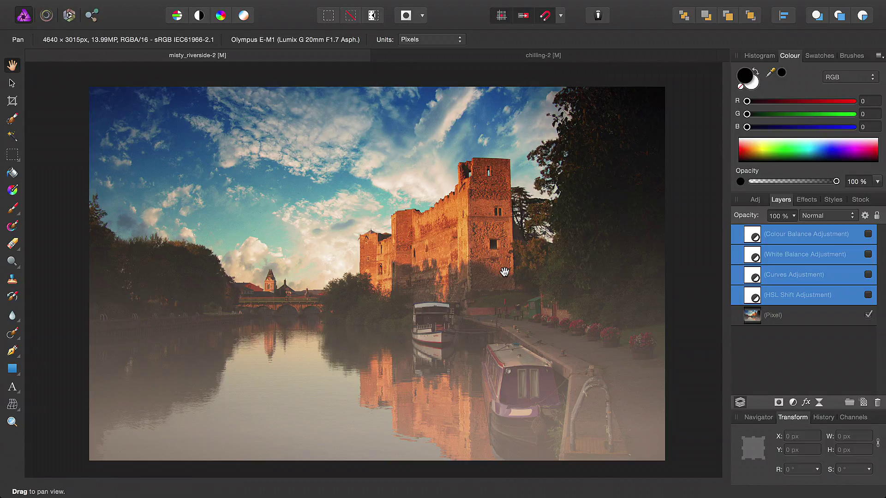
pyautogui.click(868, 237)
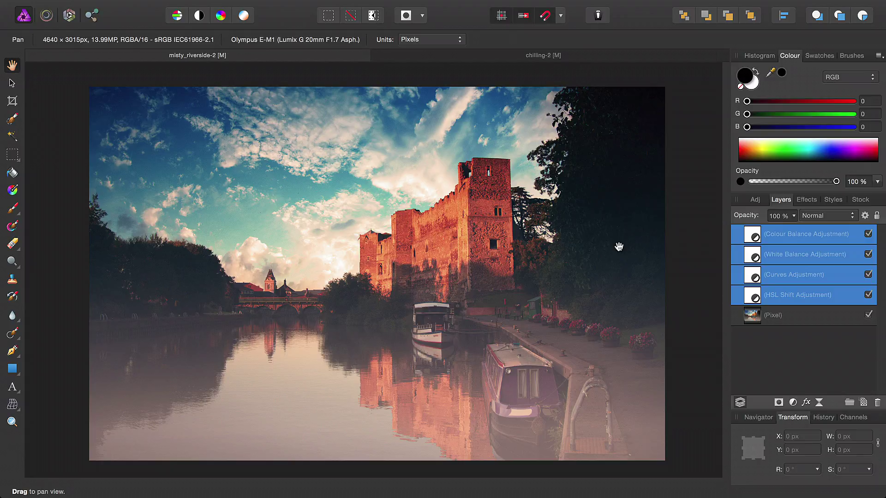
# Export a 64x64x64 3D LUT titled Red Tint and save the .cube file to the Desktop.
pyautogui.moveTo(393, 4)
pyautogui.click(109, 6)
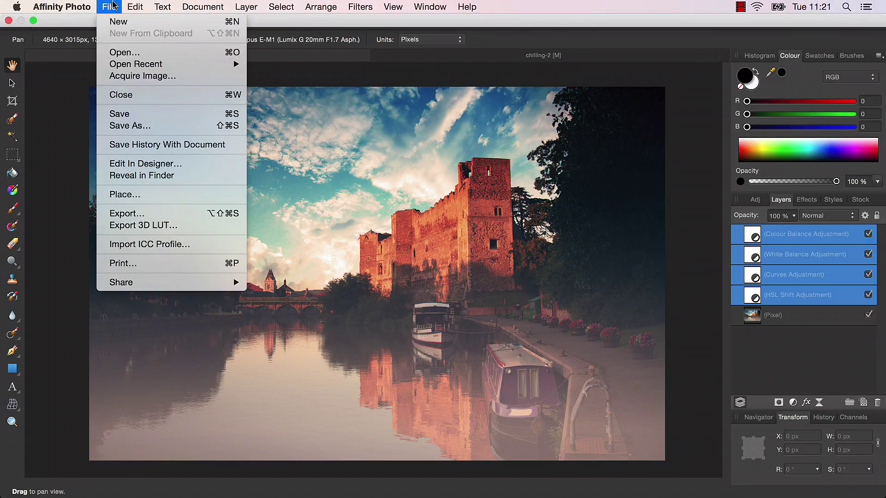
pyautogui.click(162, 226)
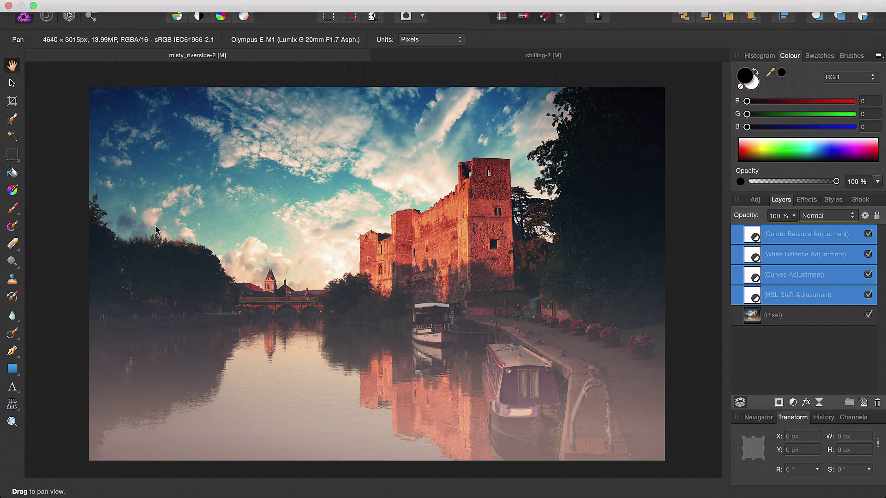
pyautogui.moveTo(388, 97); pyautogui.dragTo(552, 97)
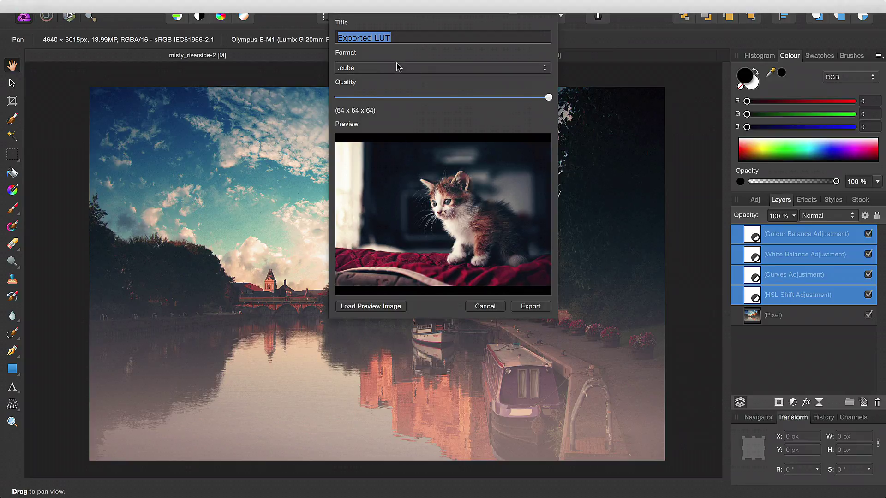
pyautogui.write('Red Tint')
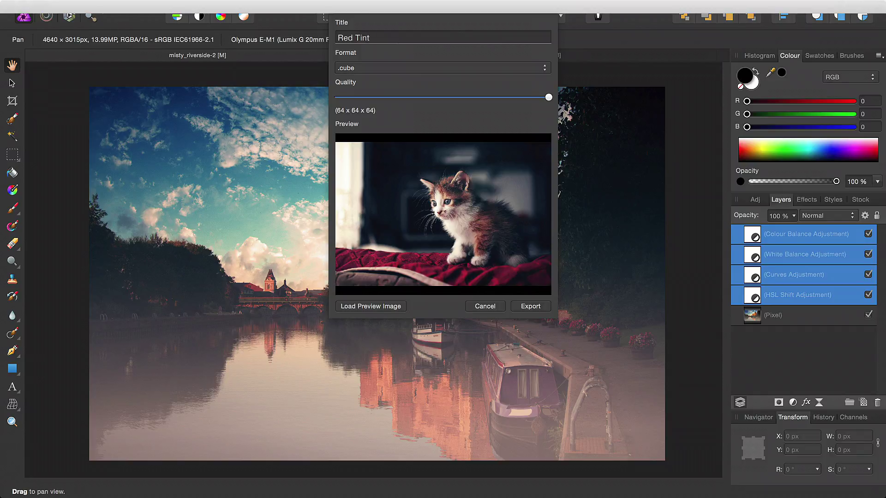
pyautogui.click(530, 307)
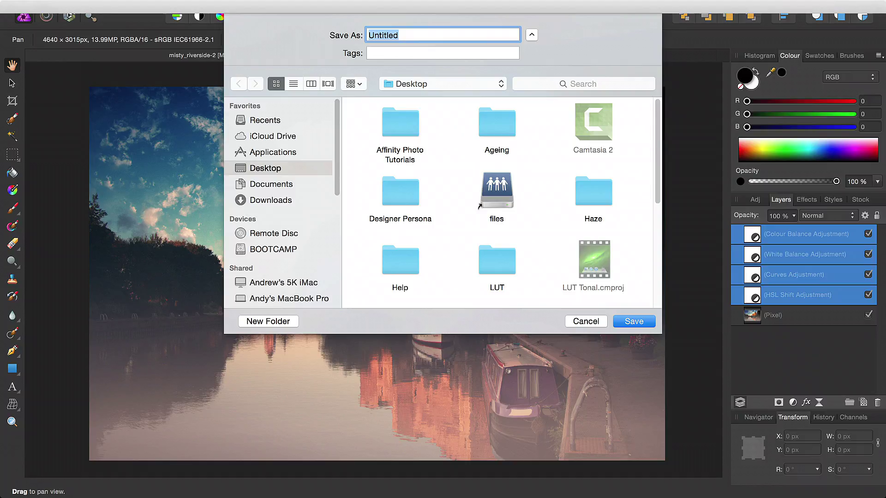
pyautogui.write('Red Tint')
pyautogui.click(633, 321)
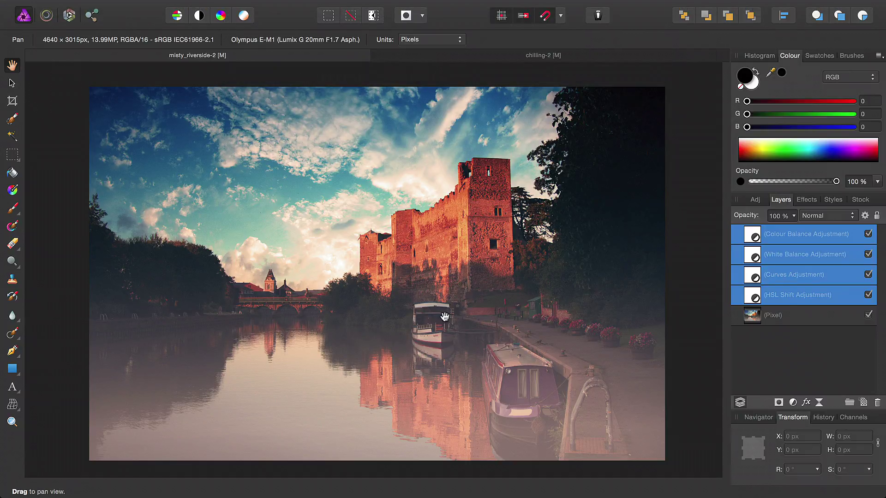
# On the chilling-2 animals photo, add a 3D LUT adjustment layer loaded with Red Tint.cube.
pyautogui.click(543, 55)
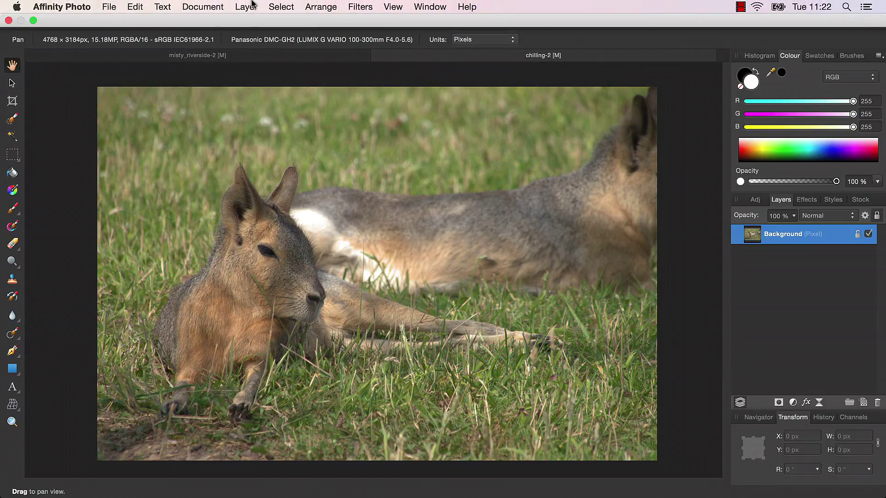
pyautogui.click(246, 6)
pyautogui.moveTo(288, 111)
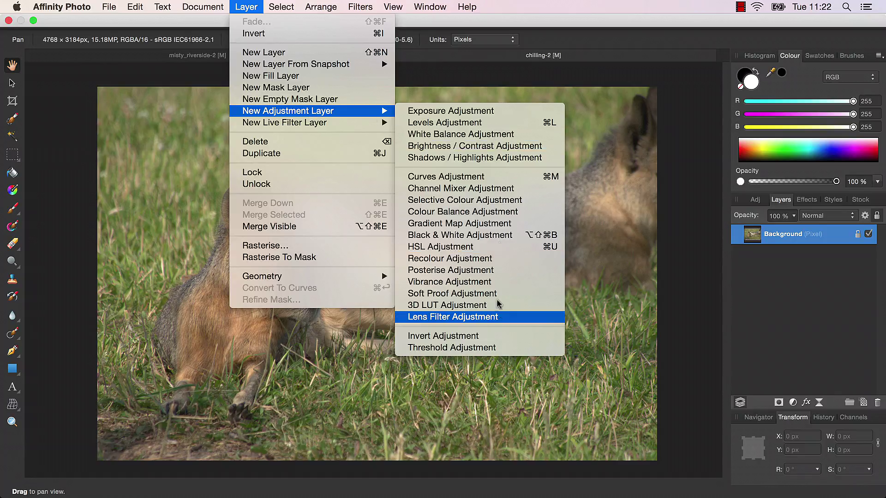
pyautogui.click(492, 306)
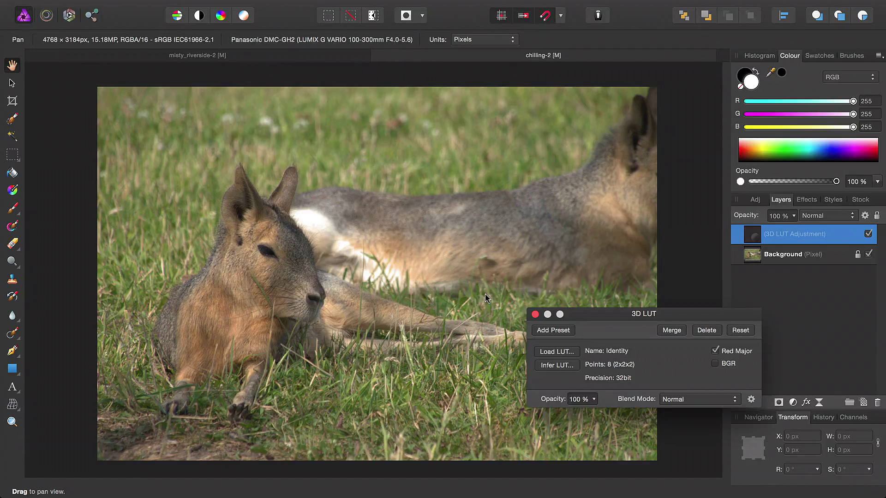
pyautogui.click(552, 351)
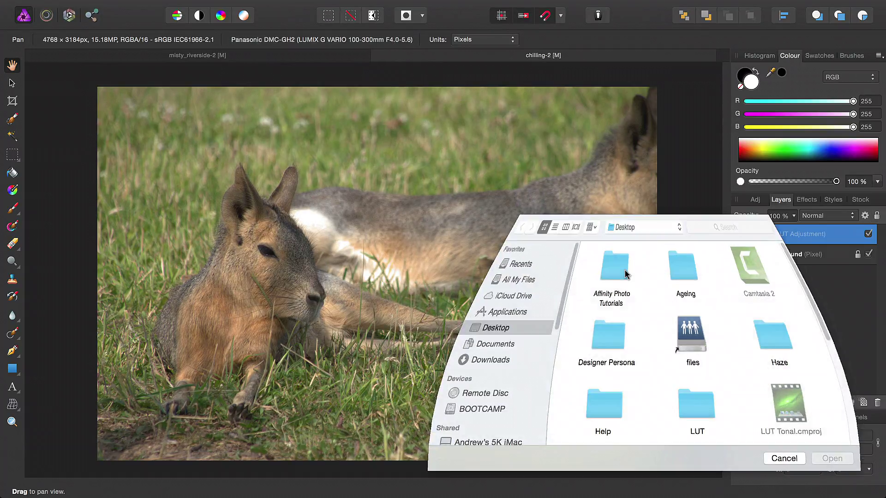
pyautogui.moveTo(858, 291); pyautogui.dragTo(858, 388)
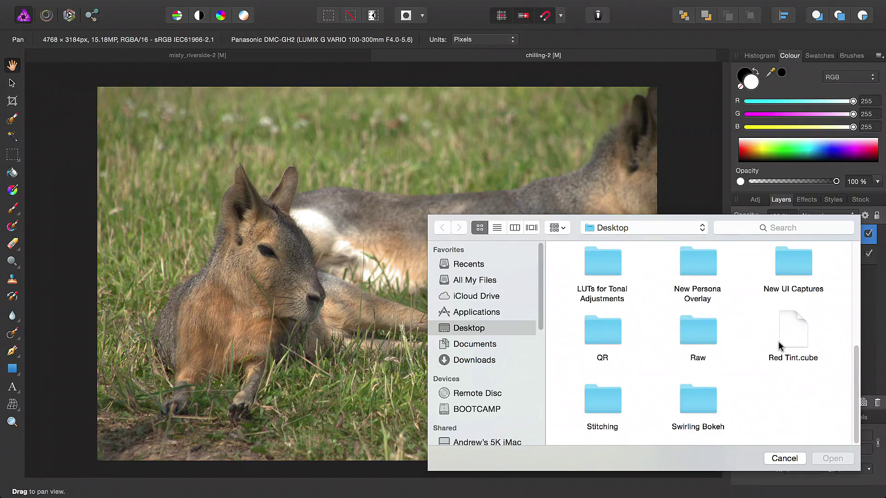
pyautogui.click(794, 335)
pyautogui.click(832, 459)
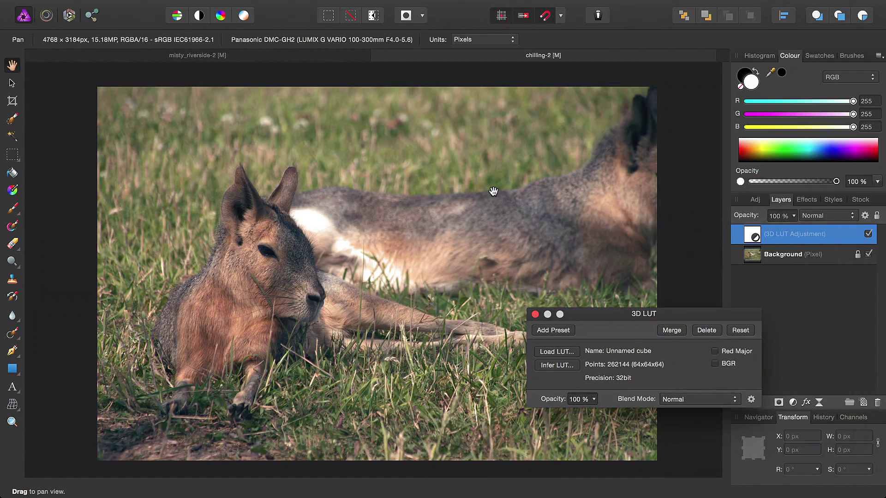
pyautogui.click(535, 314)
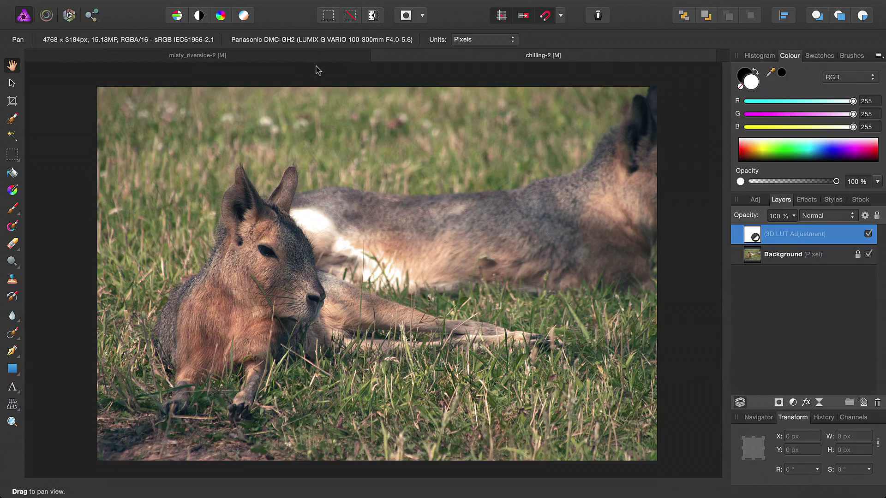
pyautogui.click(317, 57)
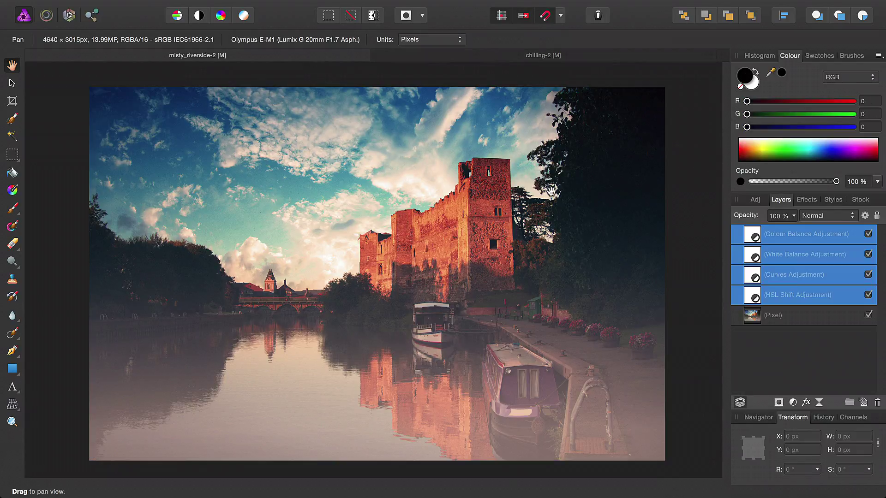
pyautogui.click(543, 56)
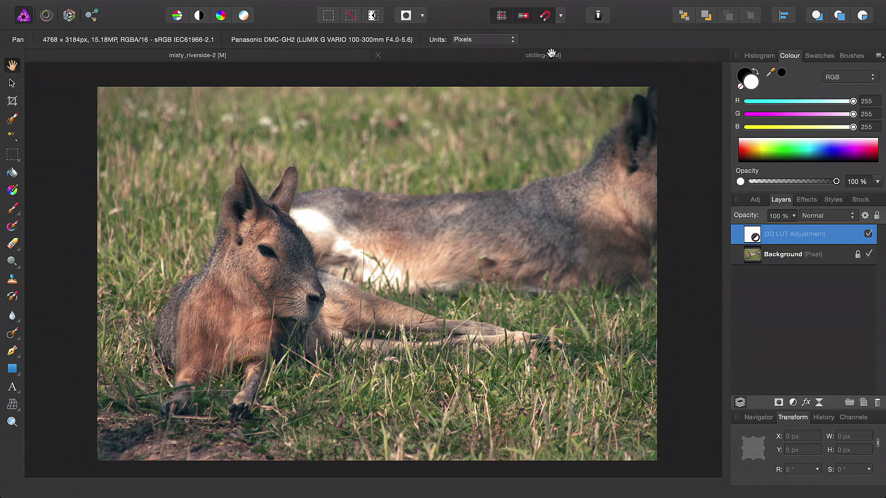